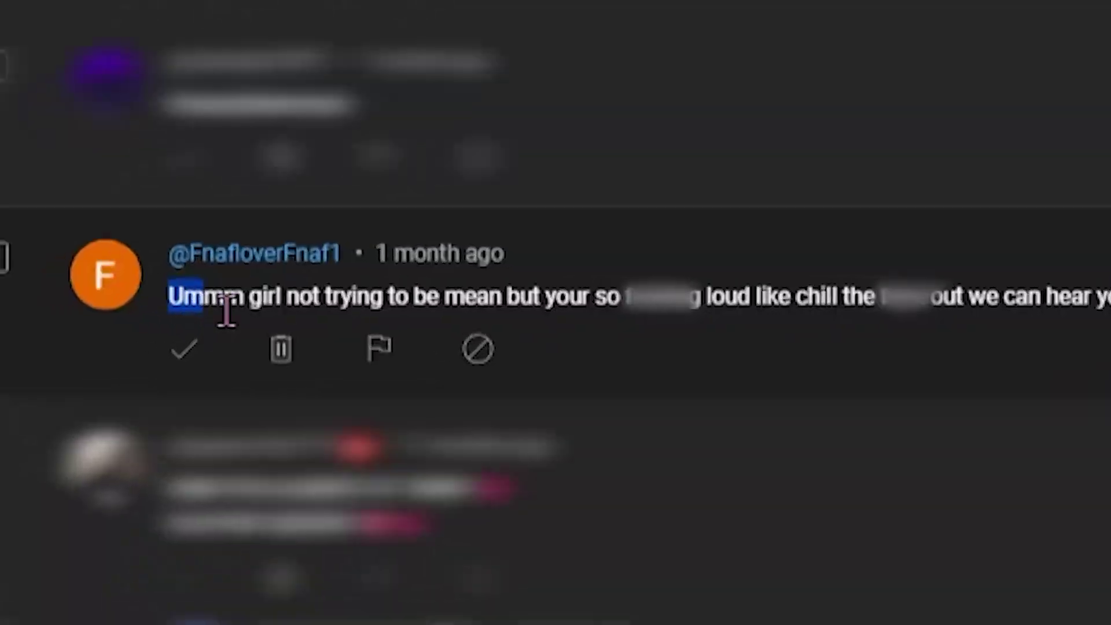
Step: Search Groups for 'vr' and open the vryys group page
drag(223, 310, 299, 327)
drag(533, 338, 656, 336)
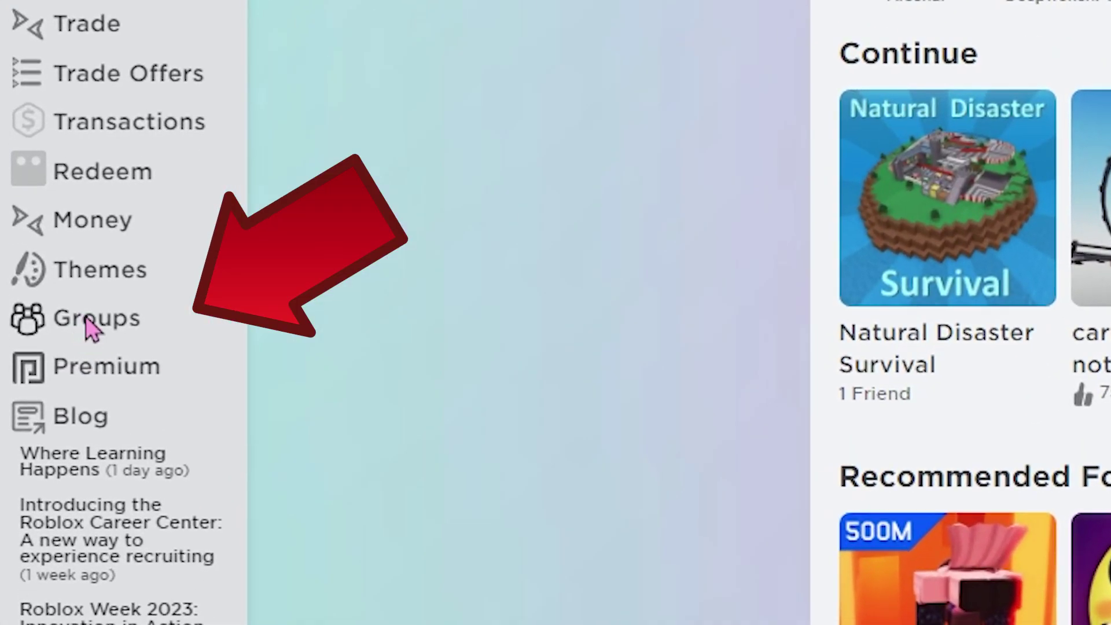
click(64, 502)
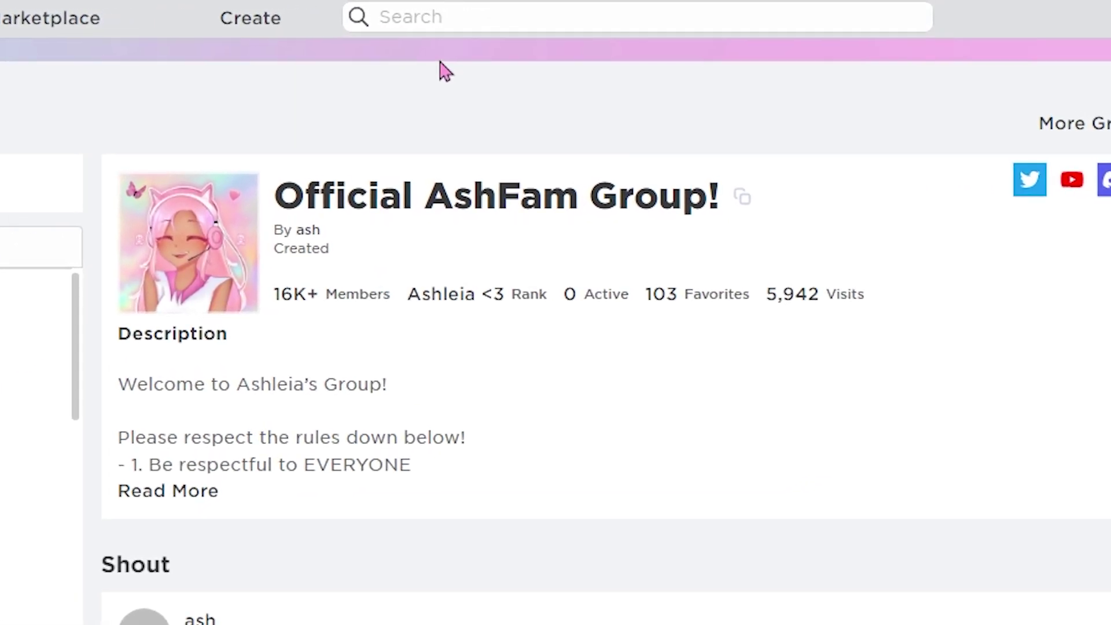
text(vryys)
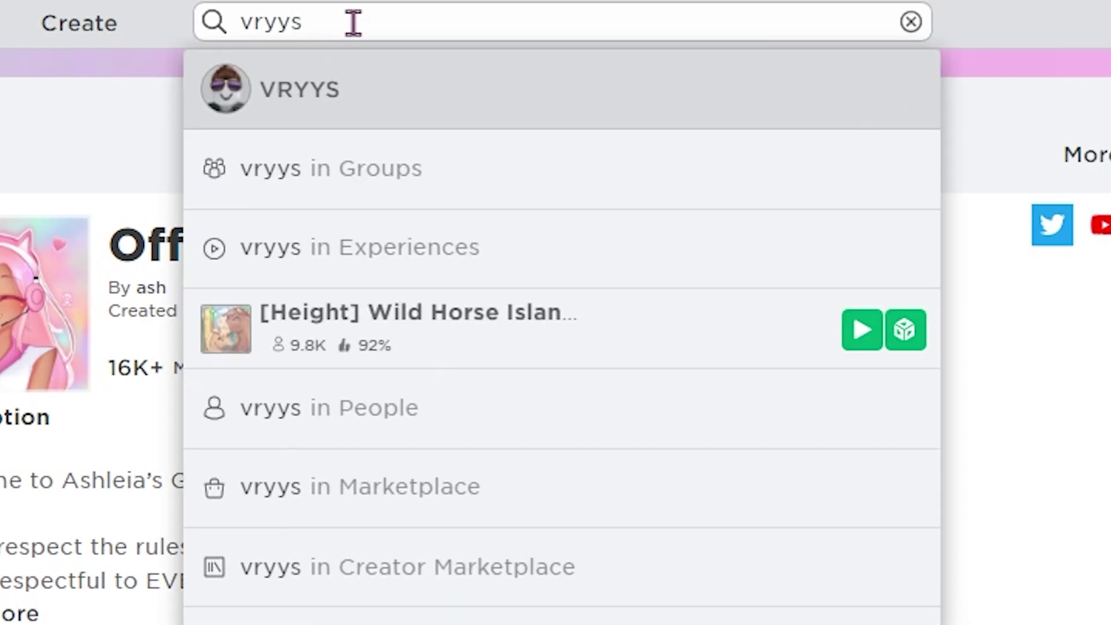
click(366, 163)
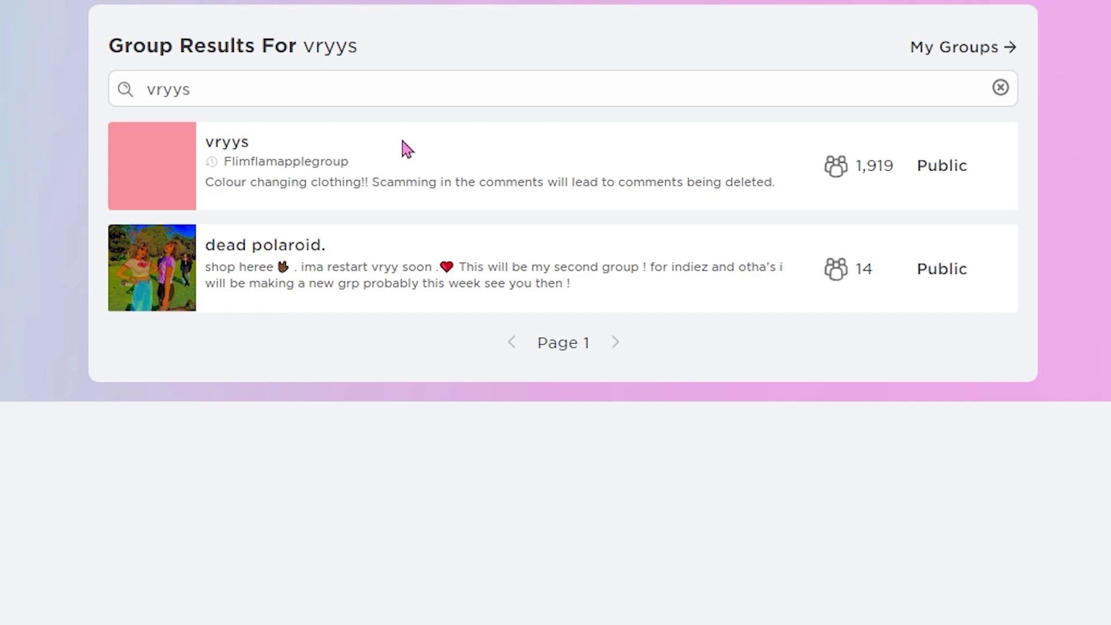
click(407, 148)
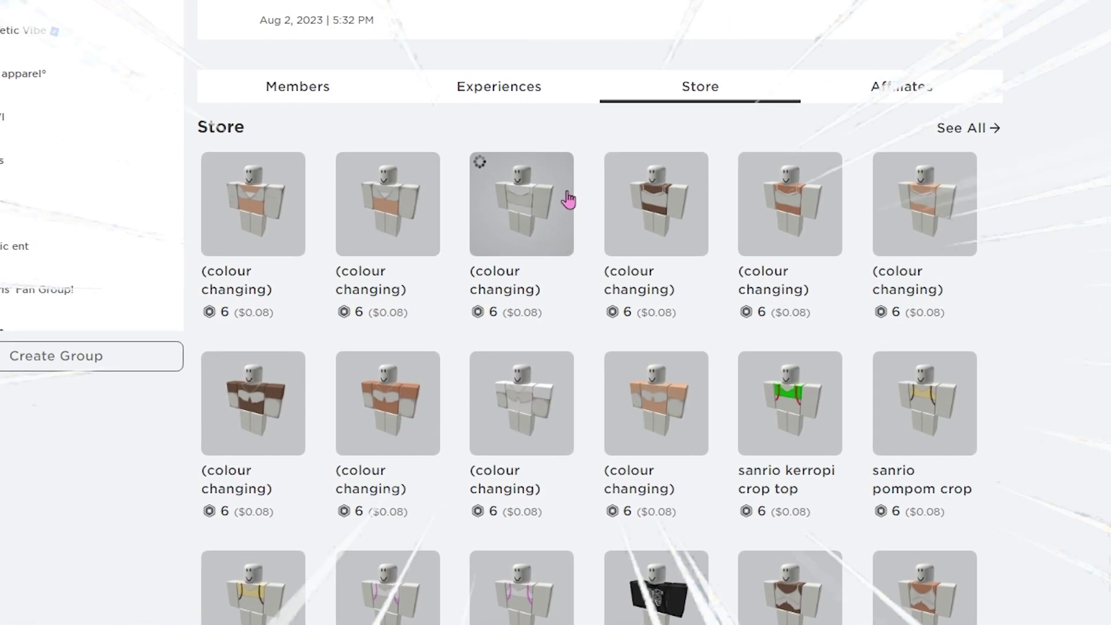
Step: Pick the peach swatch in the Avatar Editor's Skin tab
scroll(657, 241, down, 4)
scroll(664, 248, up, 5)
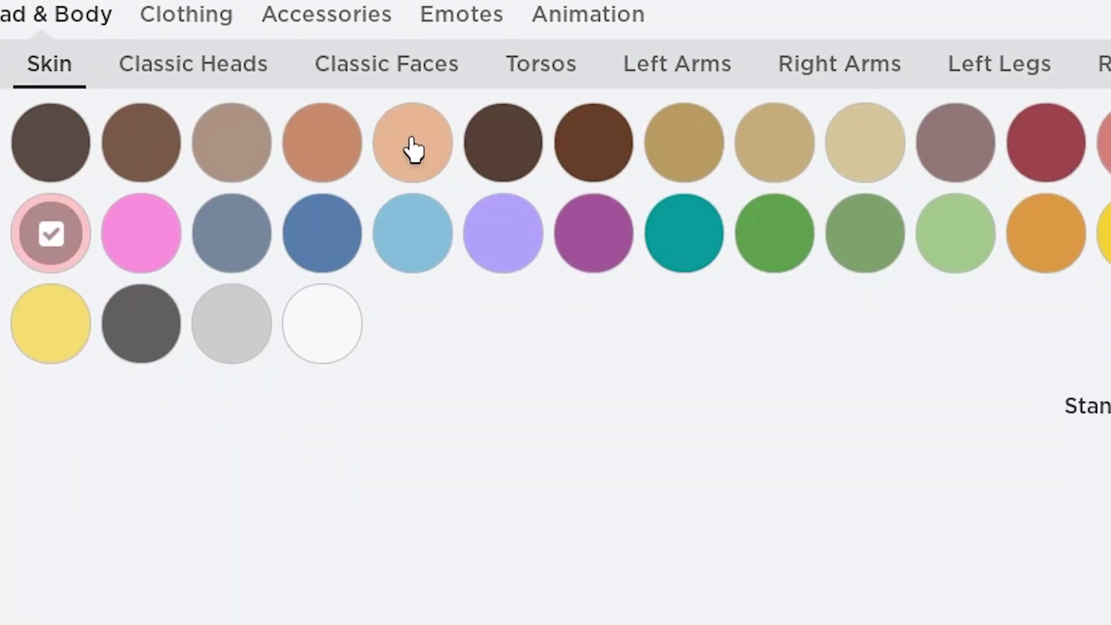
click(412, 151)
Step: Cycle the avatar's skin tone through medium brown, taupe and brown
click(347, 162)
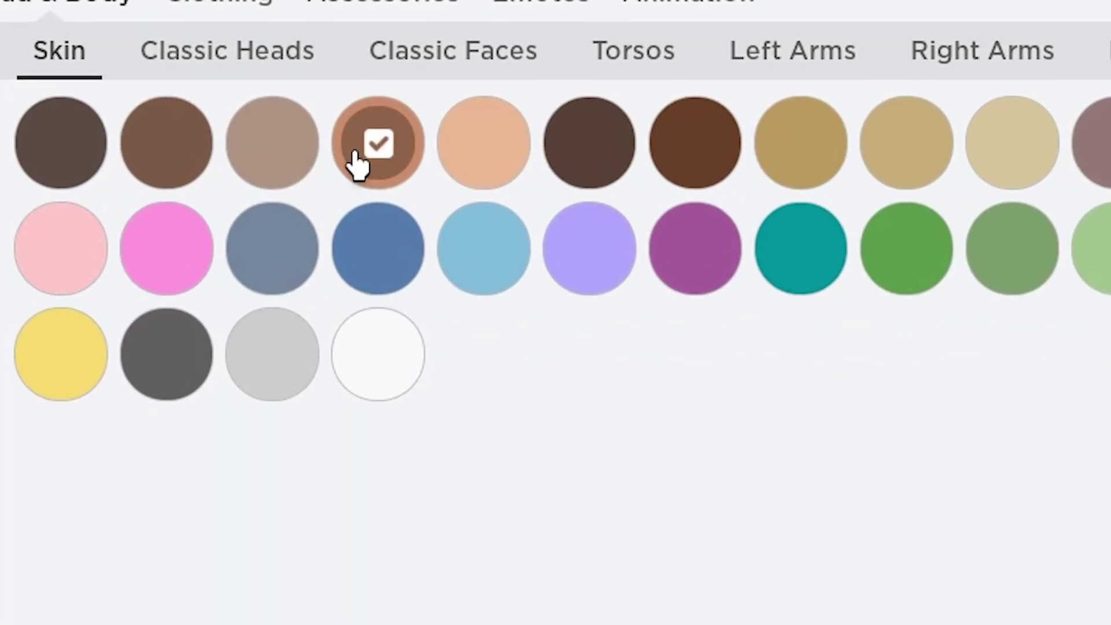
click(277, 158)
click(169, 159)
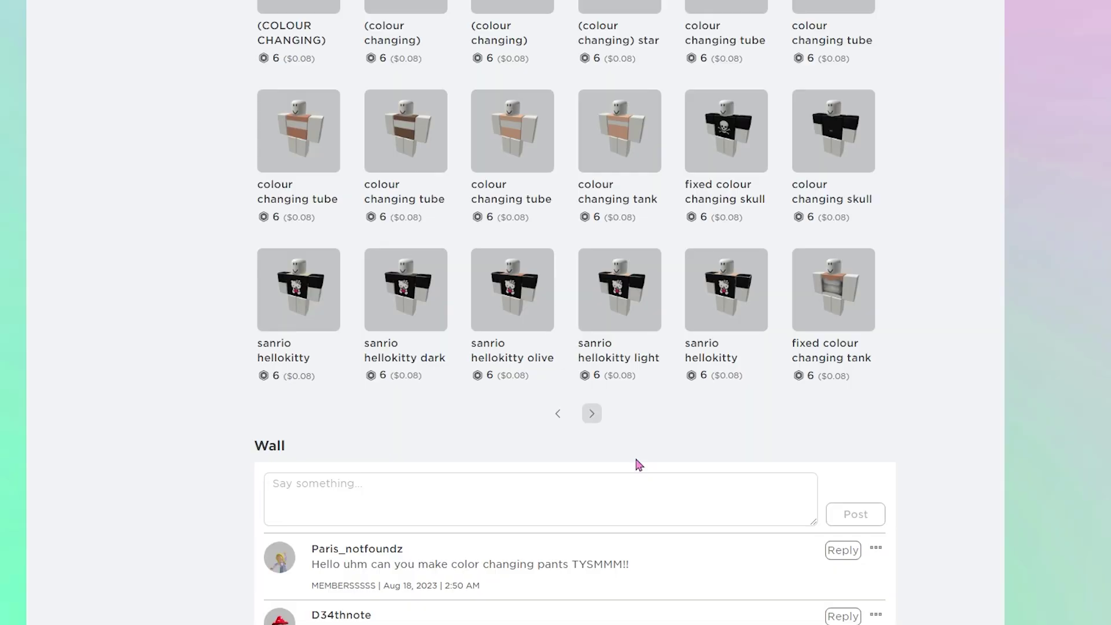
Step: Open a colour changing item's page and bring up the skin tone choices
scroll(637, 460, up, 4)
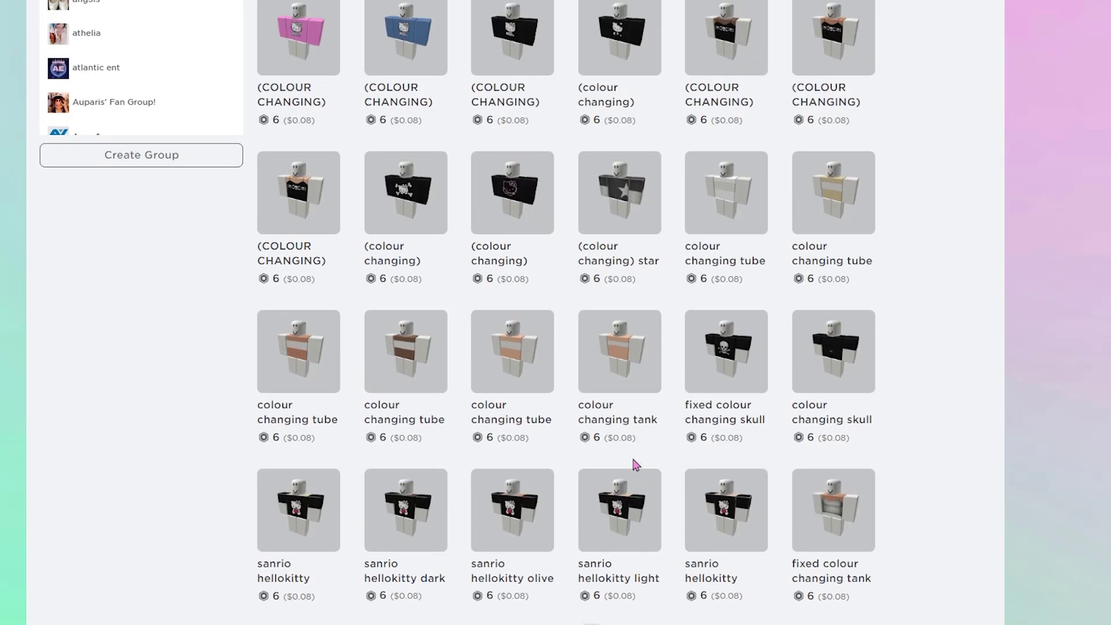
click(396, 211)
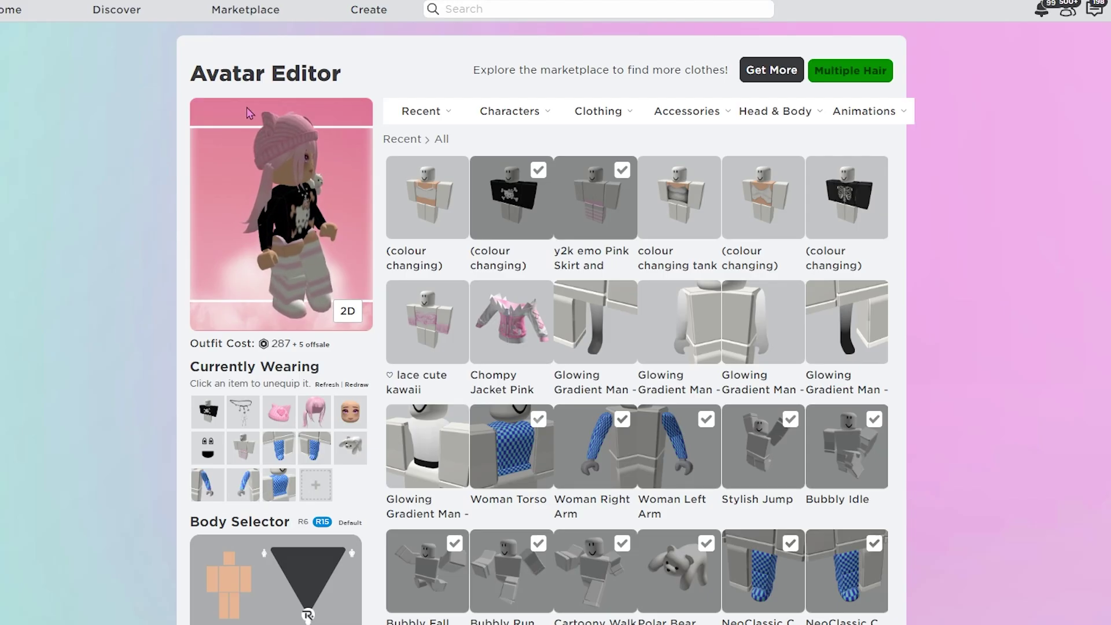
mouse_move(429, 113)
mouse_move(782, 116)
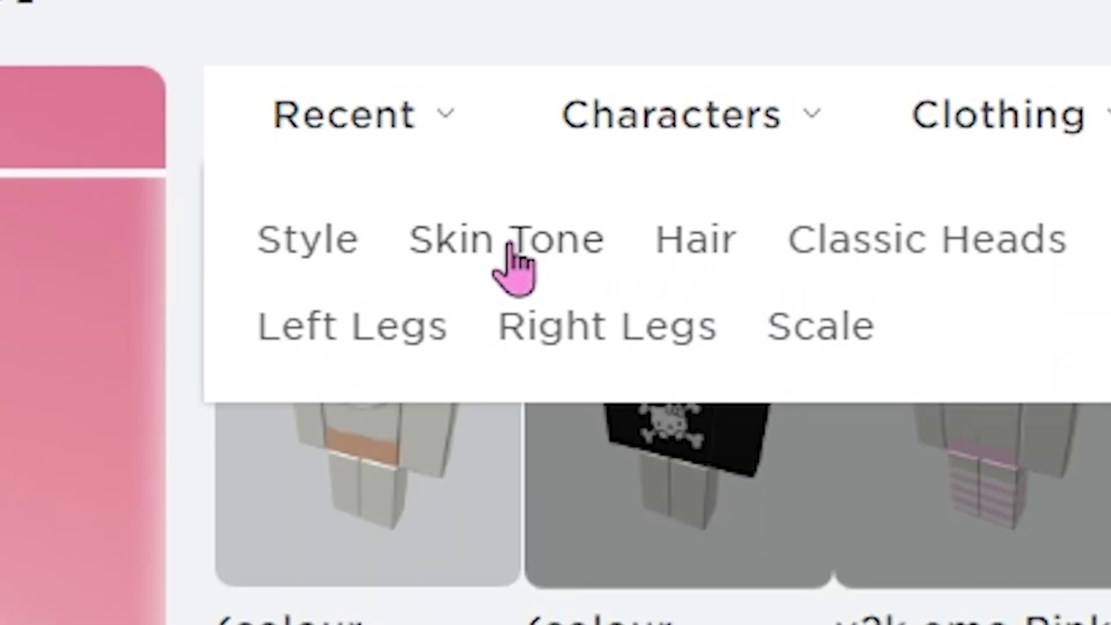
click(511, 243)
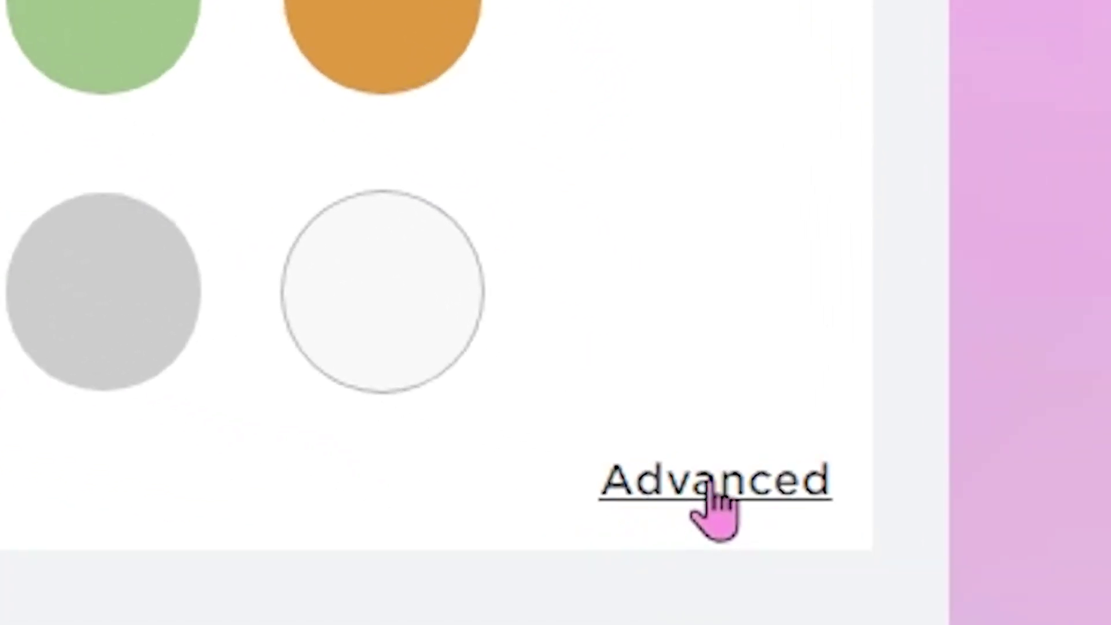
Step: Set only the torso's skin tone to hot pink in the Advanced settings
click(870, 599)
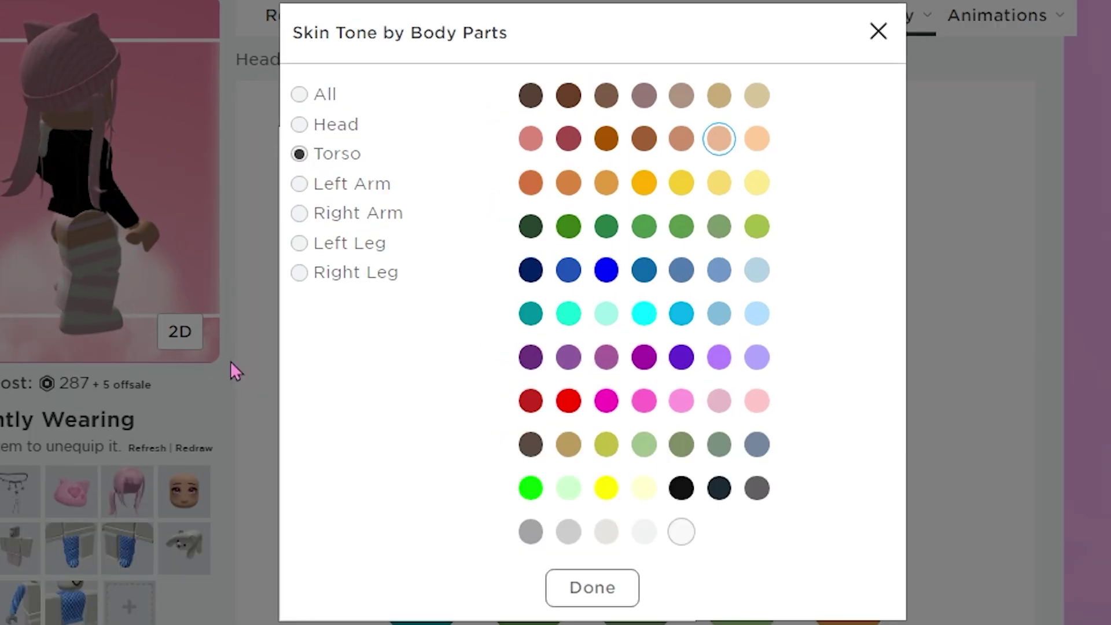
click(644, 401)
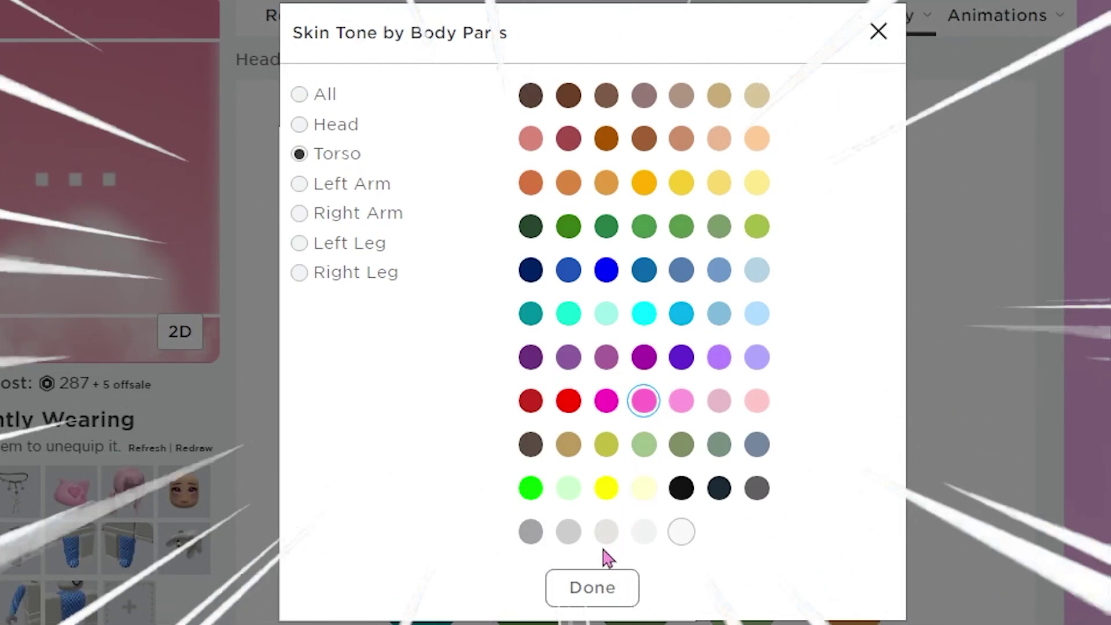
click(596, 586)
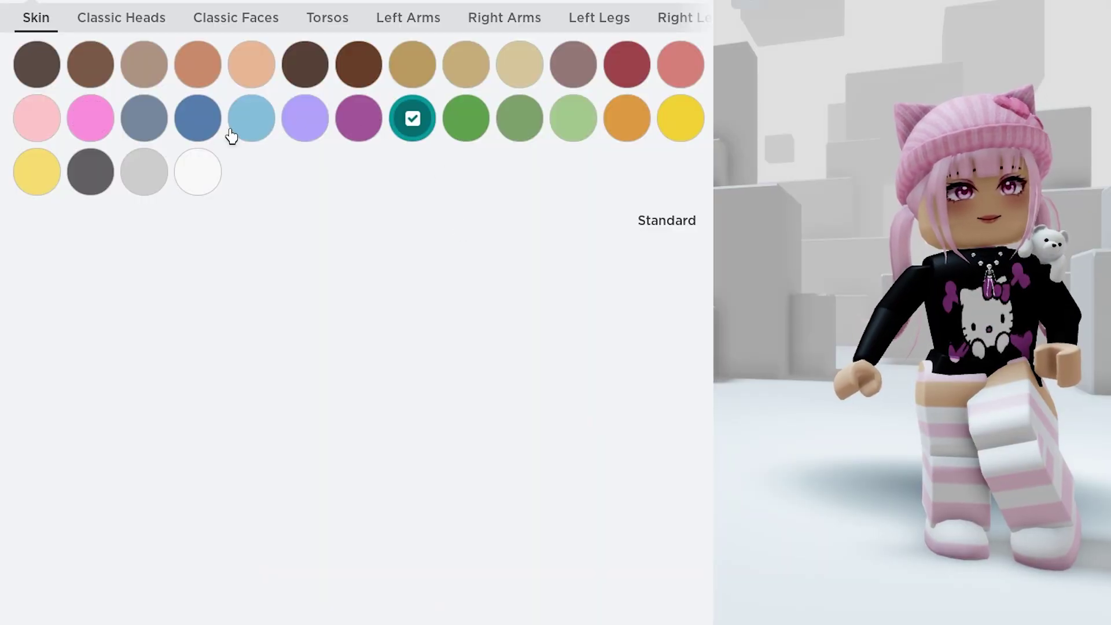
Step: Preview the outfit with peach skin, rotating the avatar, then switch to yellow skin
click(252, 64)
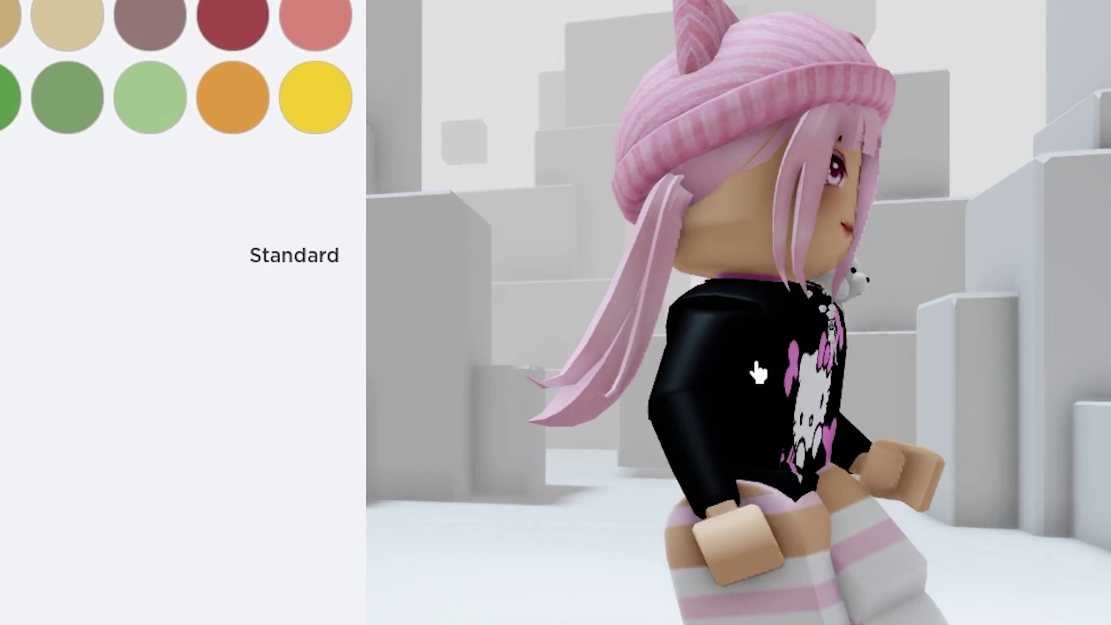
drag(759, 372, 417, 452)
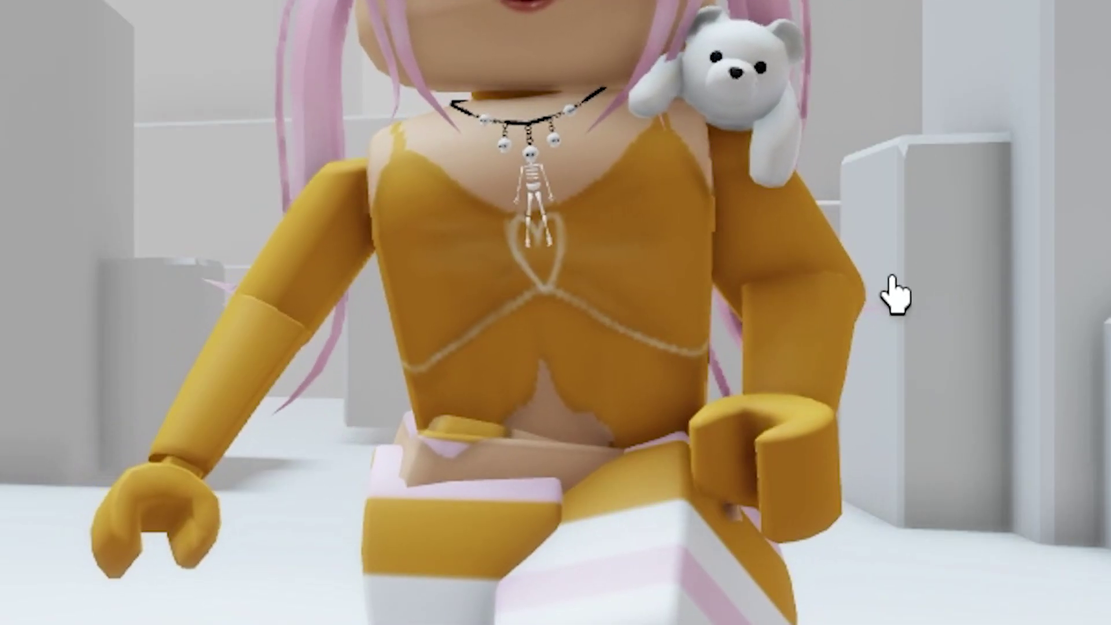
drag(895, 295, 284, 582)
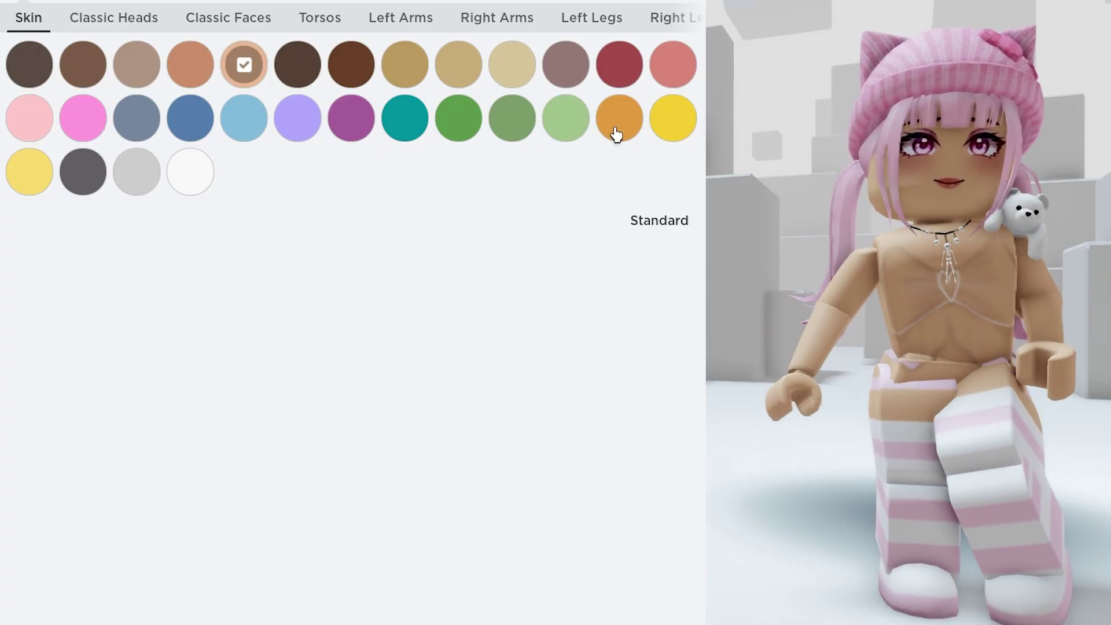
click(673, 122)
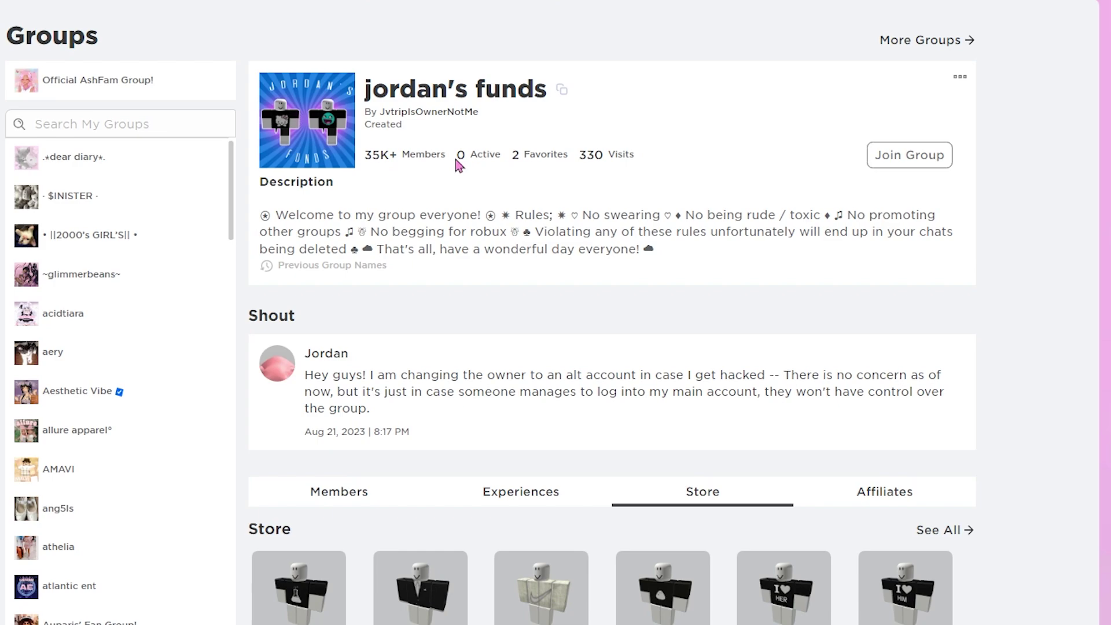
Step: Browse jordan's funds store and open the Checkered pj's item
scroll(1009, 390, down, 10)
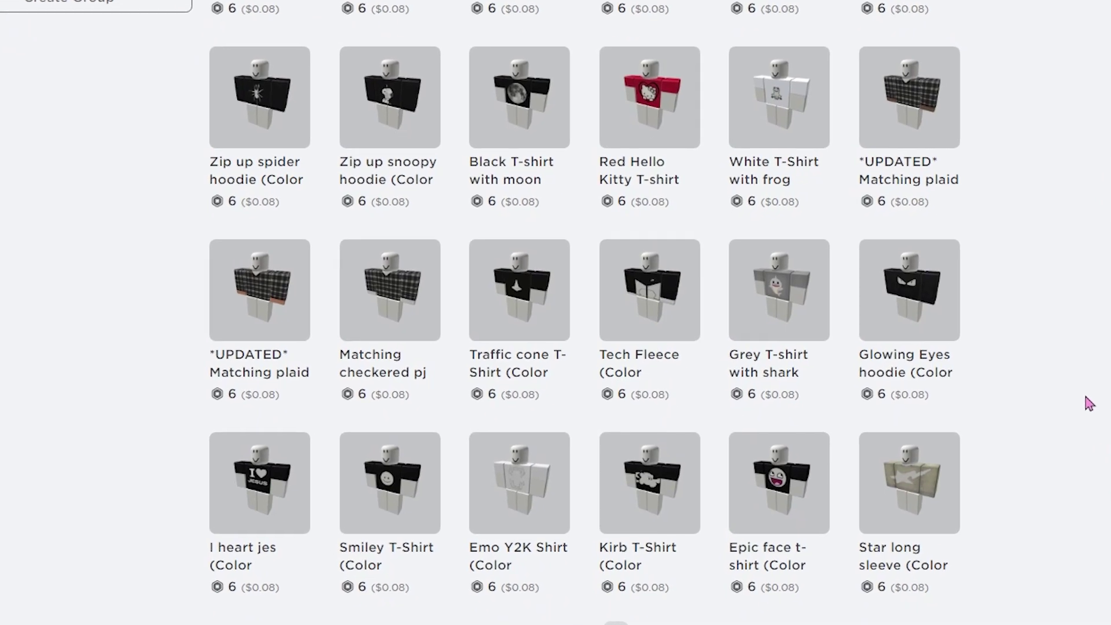
scroll(99, 578, up, 3)
scroll(159, 363, up, 2)
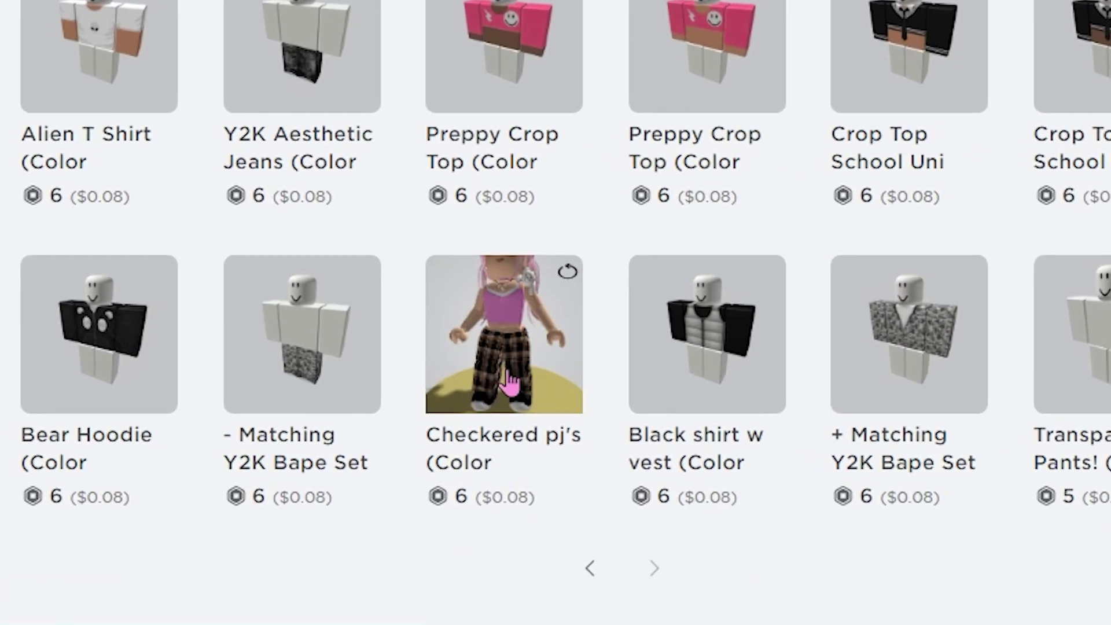
right_click(553, 356)
click(577, 364)
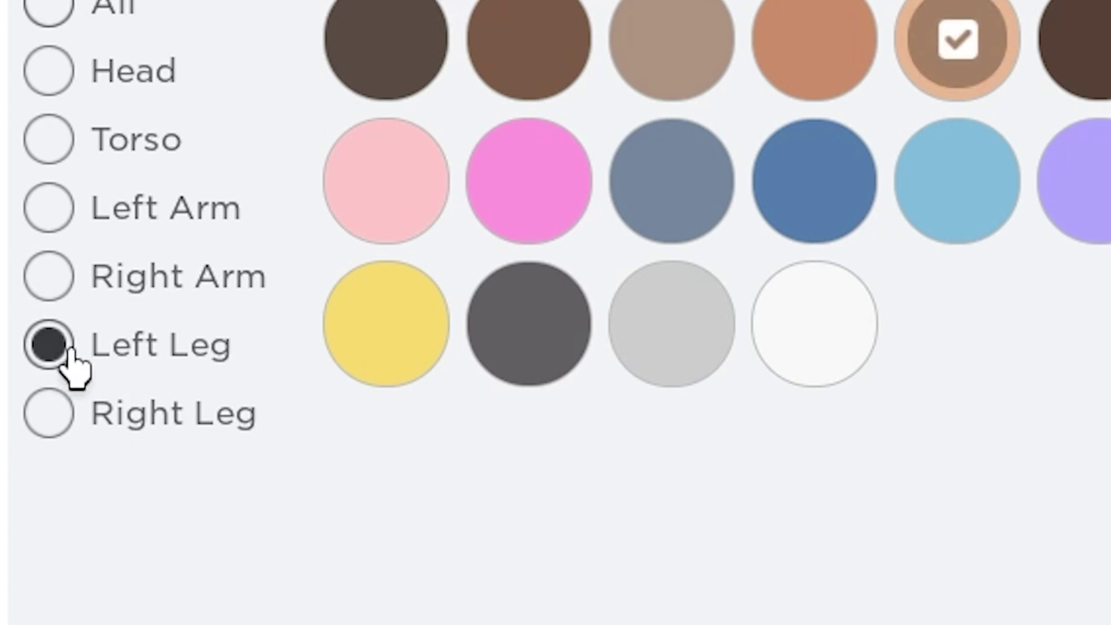
Step: Make the left leg's skin tone hot pink
click(472, 174)
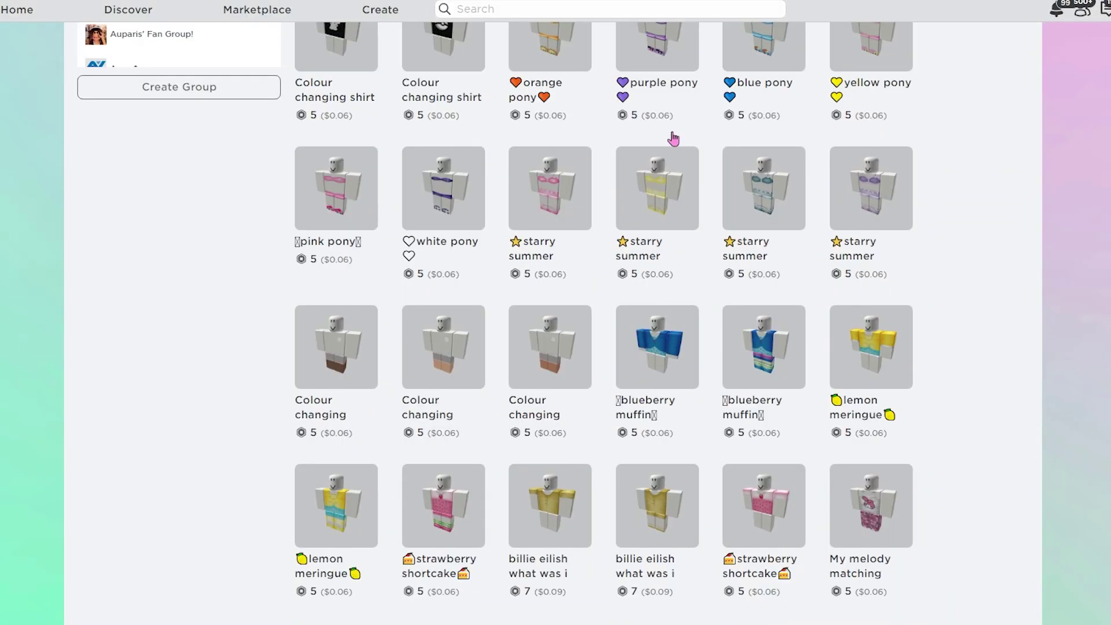
Step: Scroll the lovelicious store's colour changing, starry summer and lemon meringue items
scroll(444, 232, up, 1)
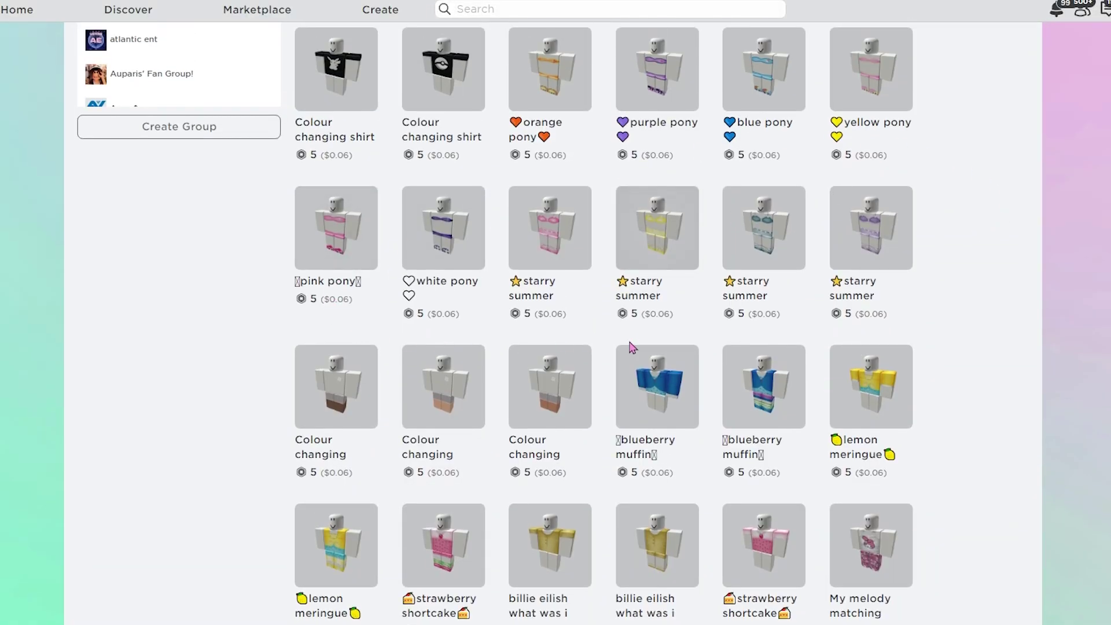
scroll(557, 369, down, 2)
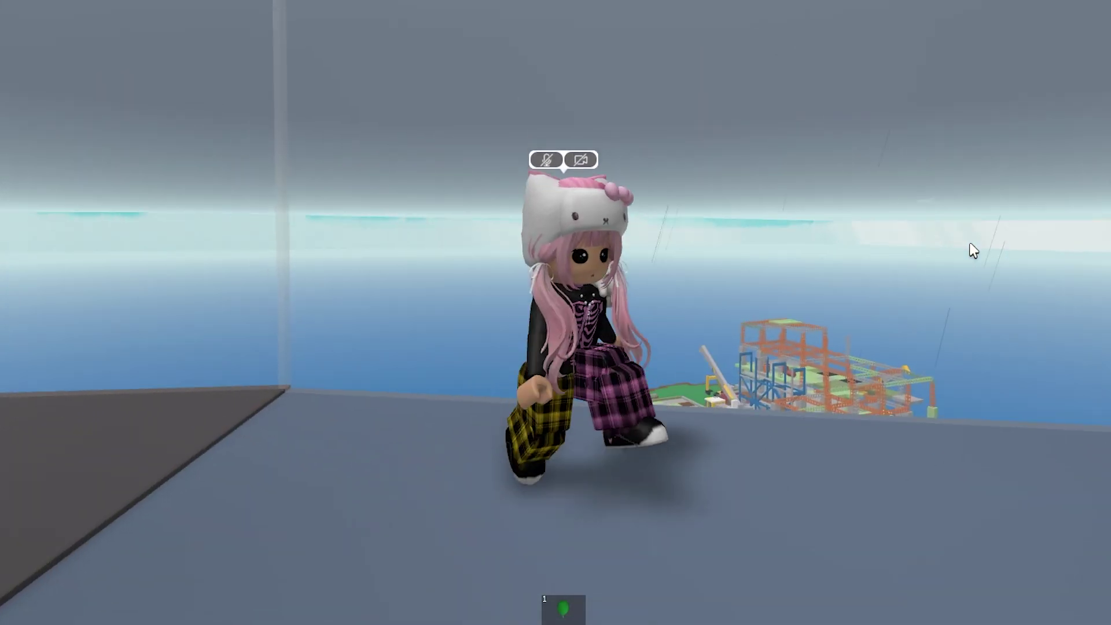
Step: Walk, jump and turn the avatar in-game with W, S and Space
key(w)
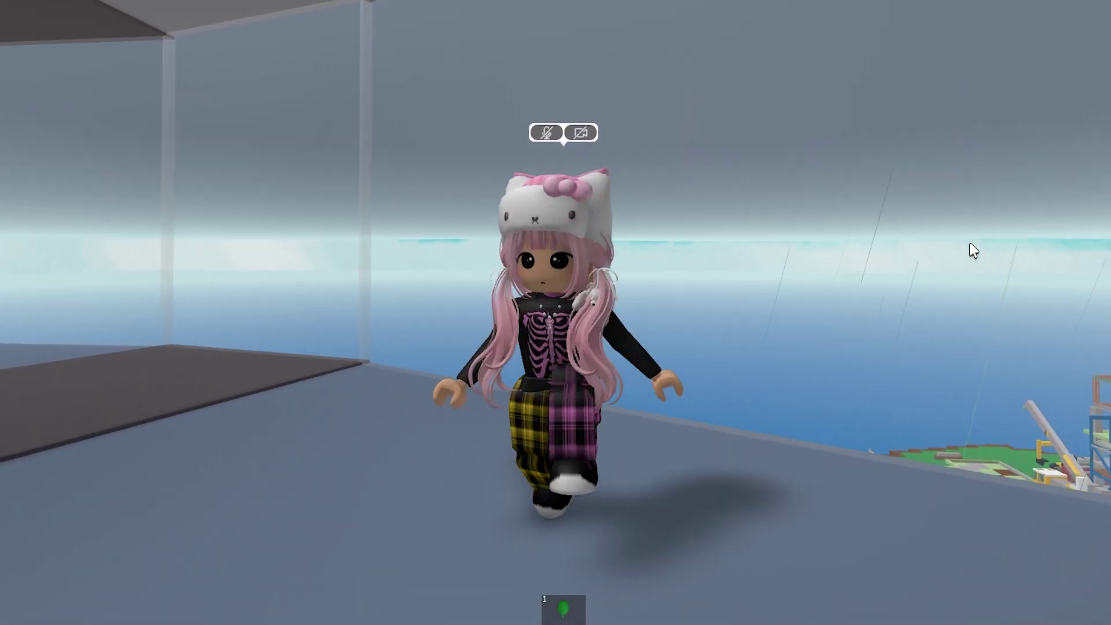
key(s)
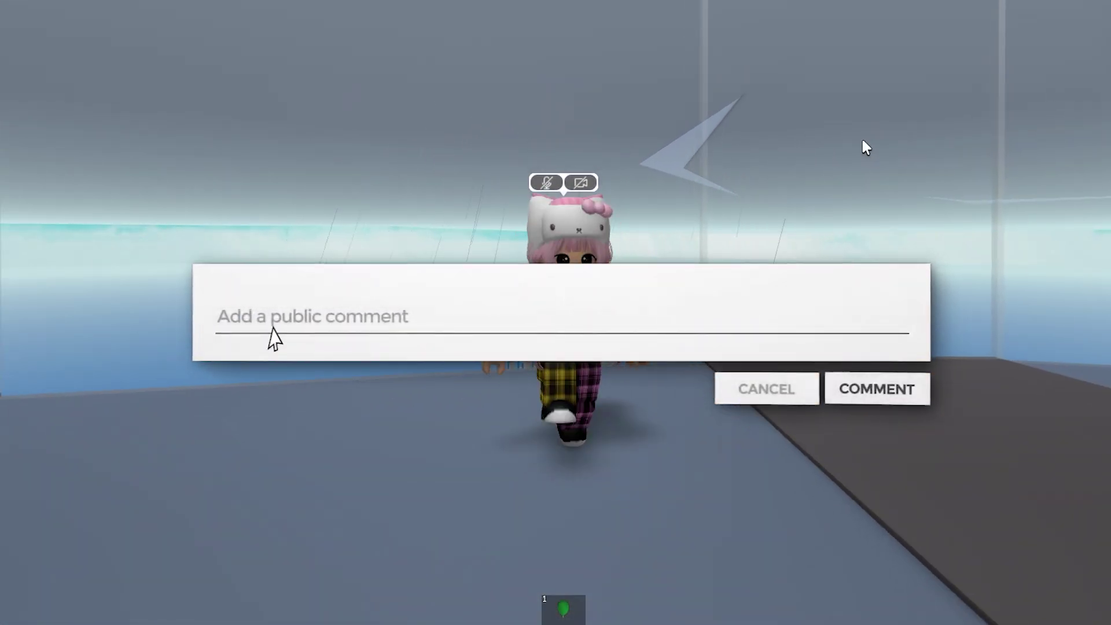
key(space)
key(s)
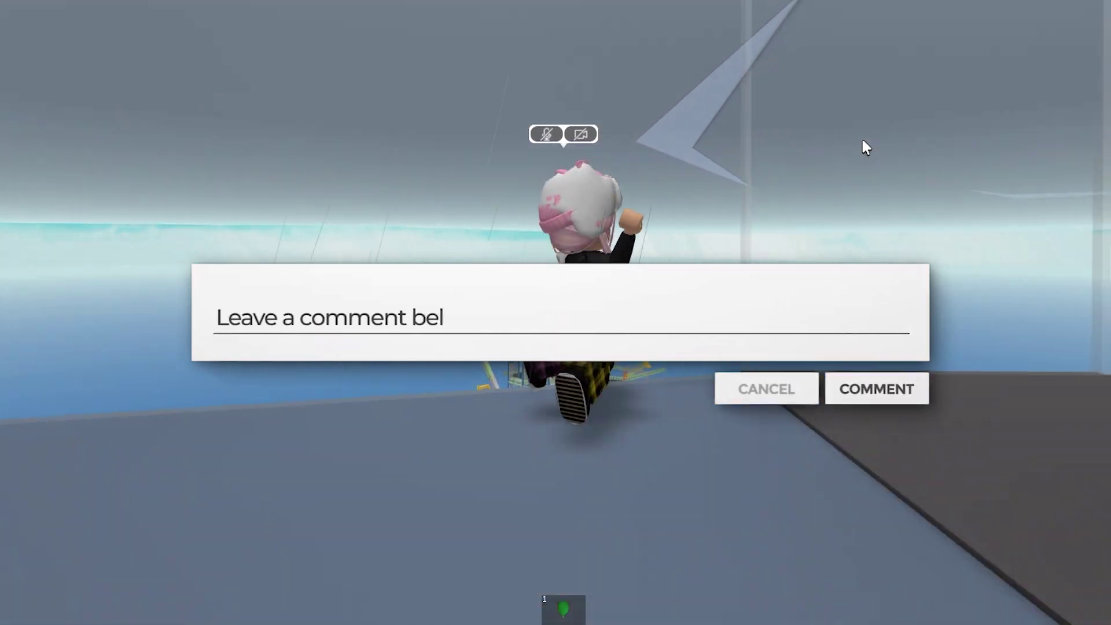